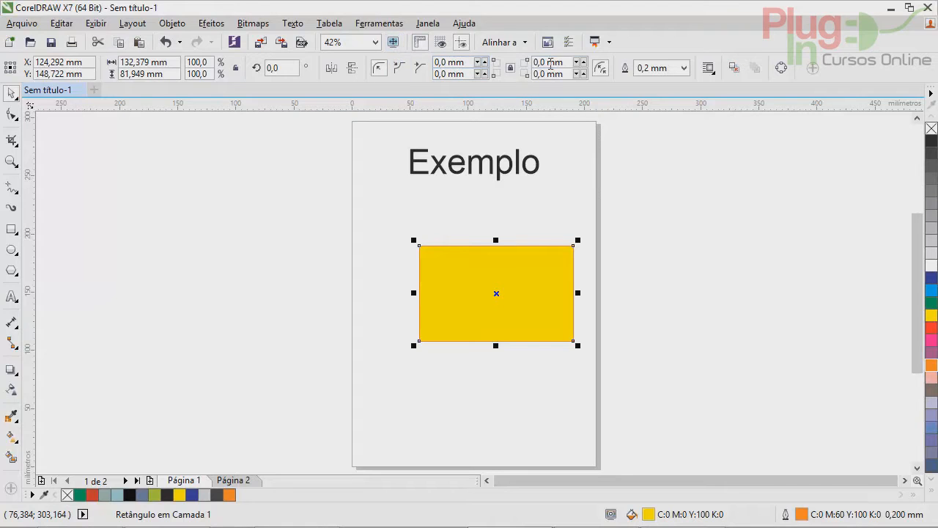
Step: Draw an ellipse about 107 by 97 mm beside the yellow rectangle, overlapping the page's left edge, and fill it with cyan (C:100)
{"action": "left_click", "coordinate": [11, 250]}
{"action": "left_click_drag", "start_coordinate": [276, 212], "coordinate": [401, 326]}
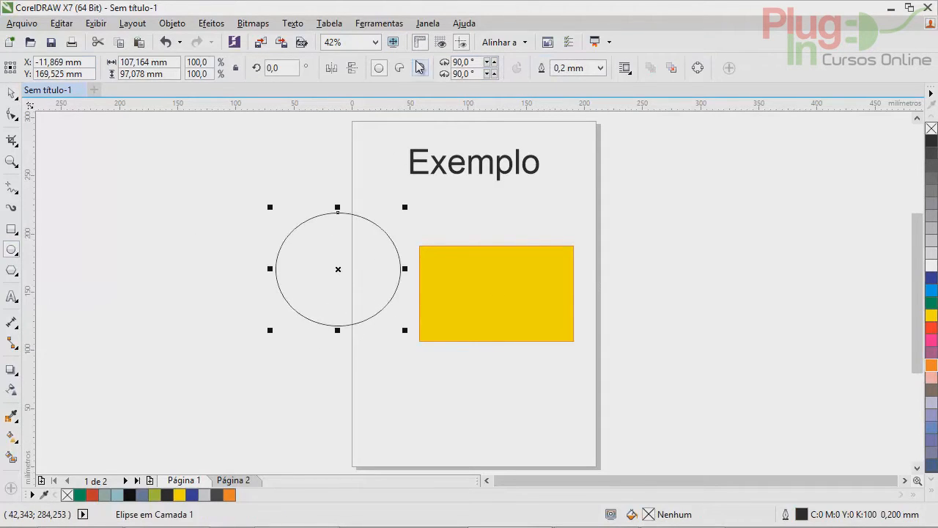
{"action": "left_click", "coordinate": [932, 290]}
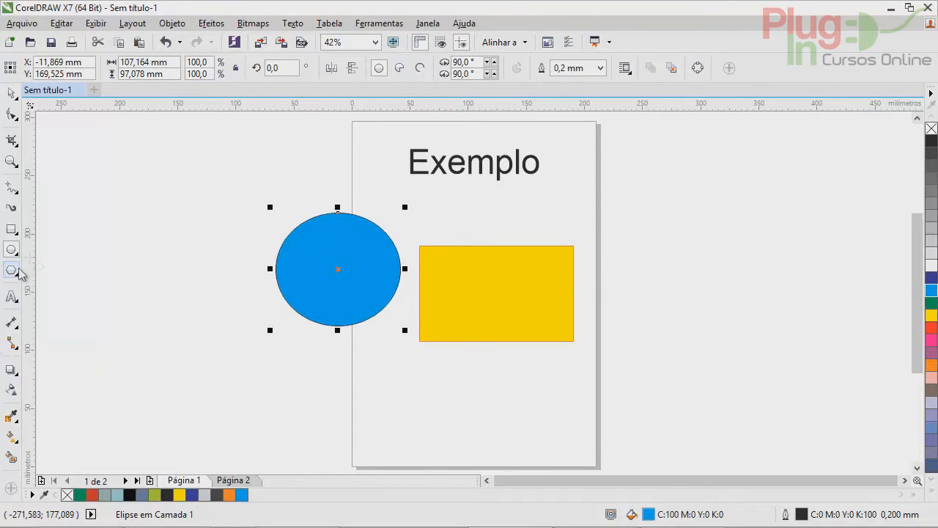
Step: Round the yellow rectangle's corners slightly with the Shape tool, to a radius of about 1.9 mm
{"action": "left_click", "coordinate": [8, 93]}
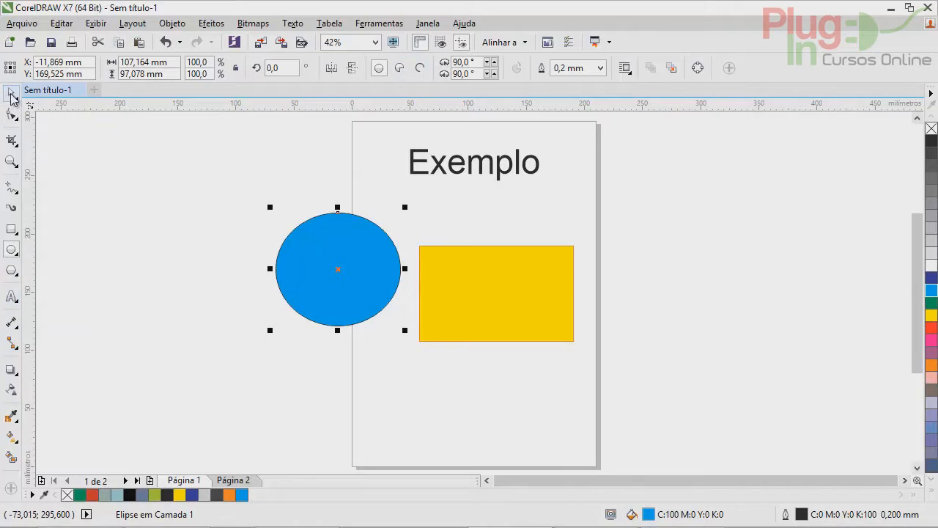
{"action": "left_click", "coordinate": [438, 158]}
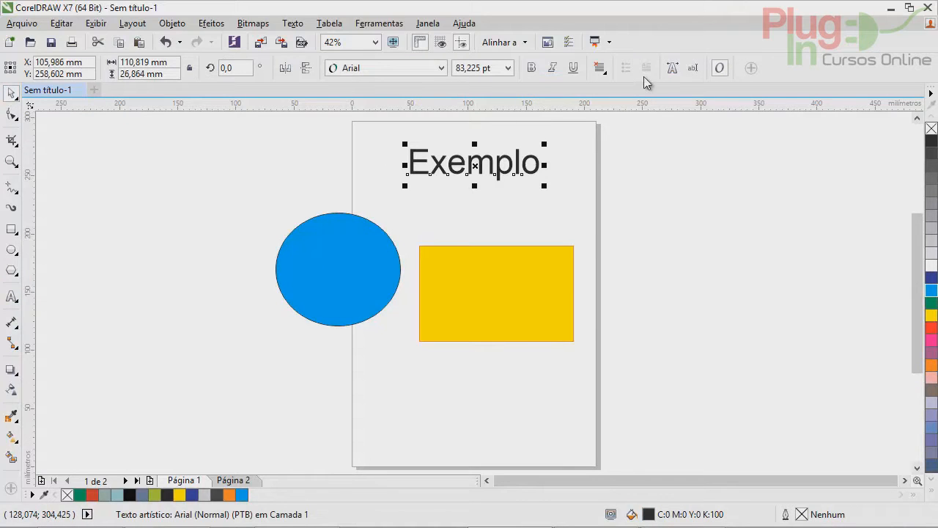
{"action": "left_click", "coordinate": [556, 314]}
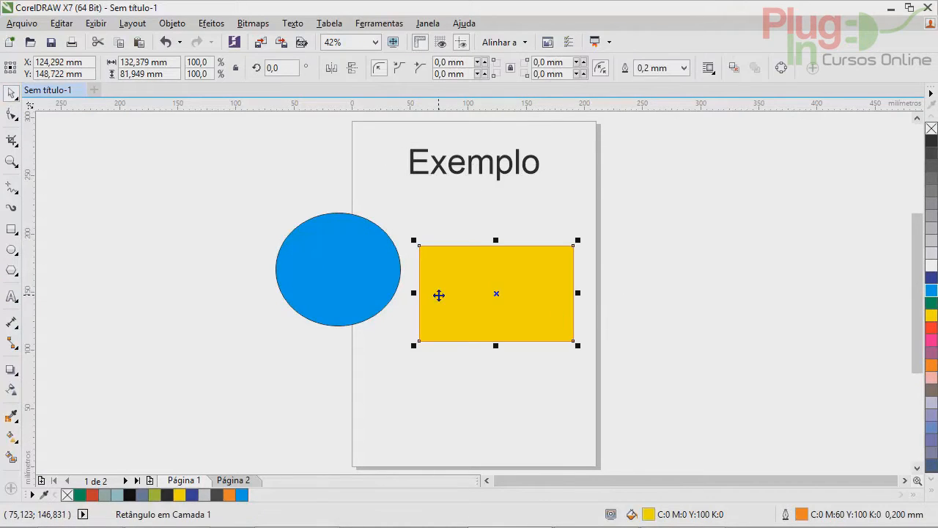
{"action": "left_click", "coordinate": [12, 118]}
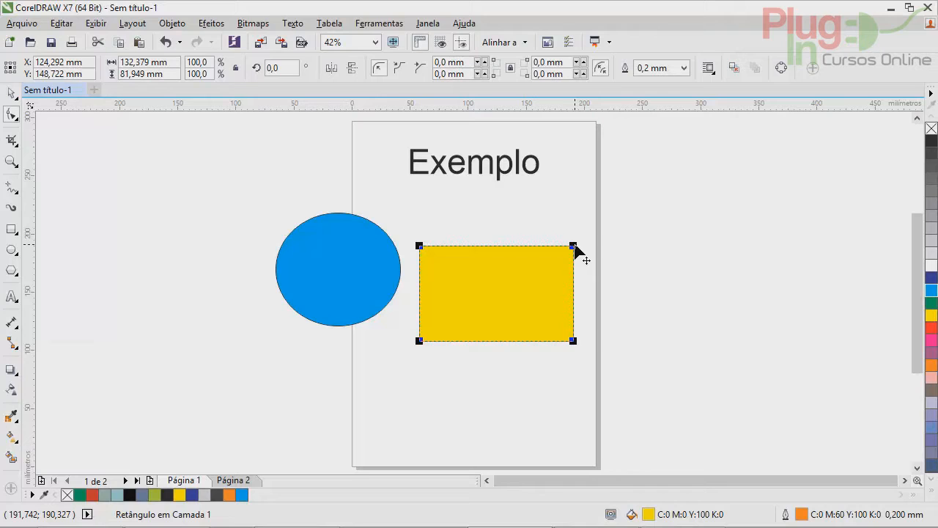
{"action": "mouse_move", "coordinate": [576, 252]}
{"action": "left_mouse_down"}
{"action": "mouse_move", "coordinate": [574, 283]}
{"action": "mouse_move", "coordinate": [571, 245]}
{"action": "left_mouse_up"}
{"action": "left_click", "coordinate": [11, 94]}
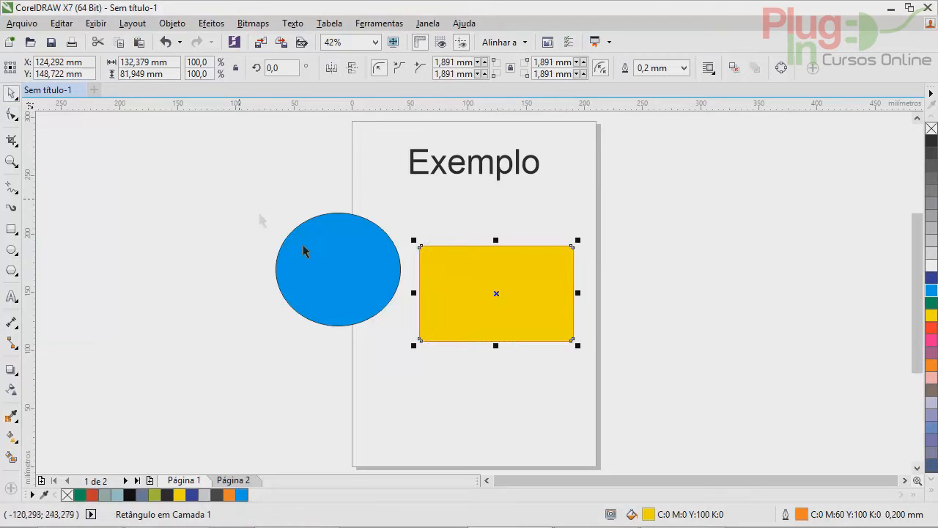
Step: Try to reshape the blue ellipse into a pie by its top node with the Shape tool, and undo the changes
{"action": "left_click", "coordinate": [302, 247]}
{"action": "left_click", "coordinate": [11, 114]}
{"action": "mouse_move", "coordinate": [338, 213]}
{"action": "left_mouse_down"}
{"action": "mouse_move", "coordinate": [356, 223]}
{"action": "mouse_move", "coordinate": [374, 254]}
{"action": "mouse_move", "coordinate": [350, 217]}
{"action": "mouse_move", "coordinate": [340, 217]}
{"action": "left_mouse_up"}
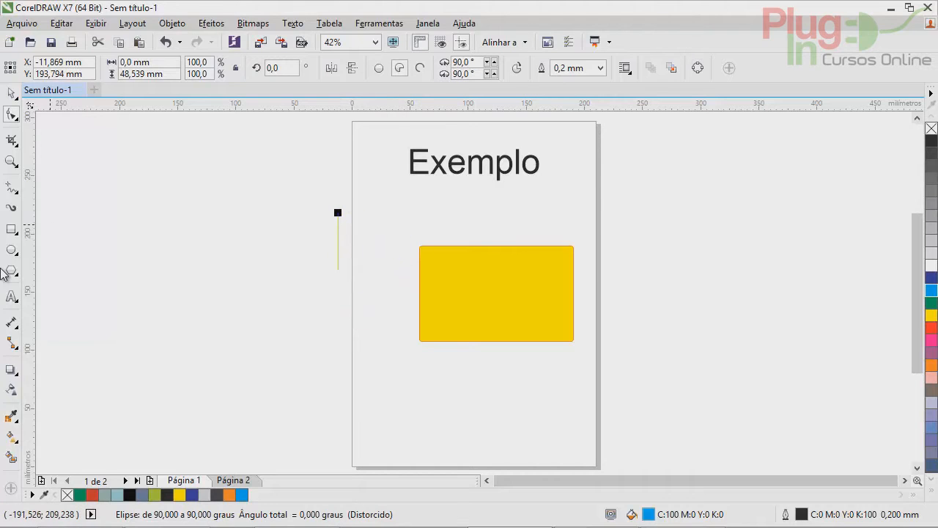
{"action": "key", "text": "ctrl+z"}
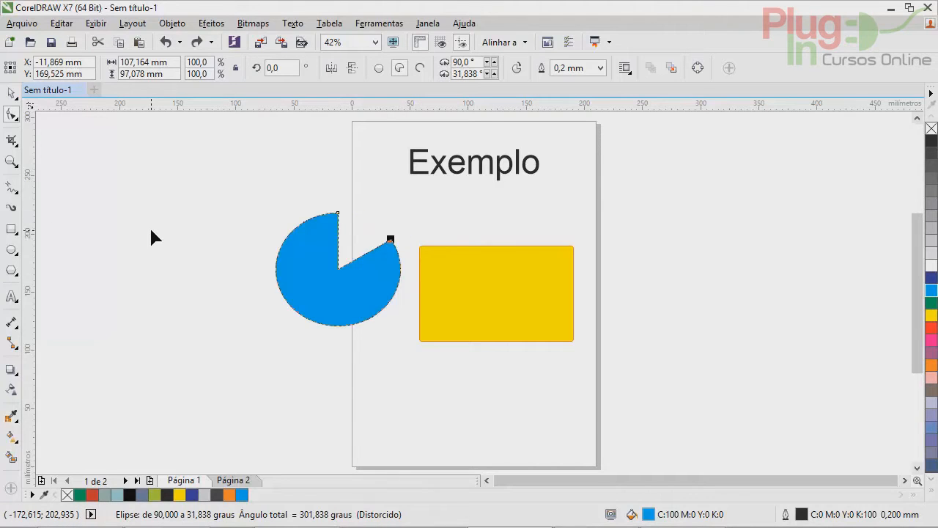
{"action": "key", "text": "ctrl+z"}
{"action": "left_click", "coordinate": [11, 93]}
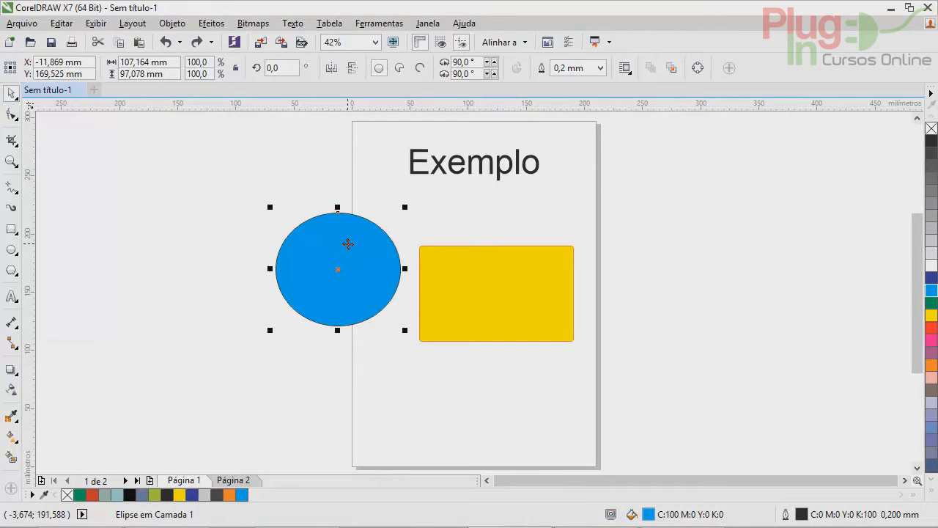
Step: Convert the rounded yellow rectangle to curves
{"action": "left_click", "coordinate": [444, 254]}
{"action": "left_click", "coordinate": [366, 256]}
{"action": "left_click", "coordinate": [469, 332]}
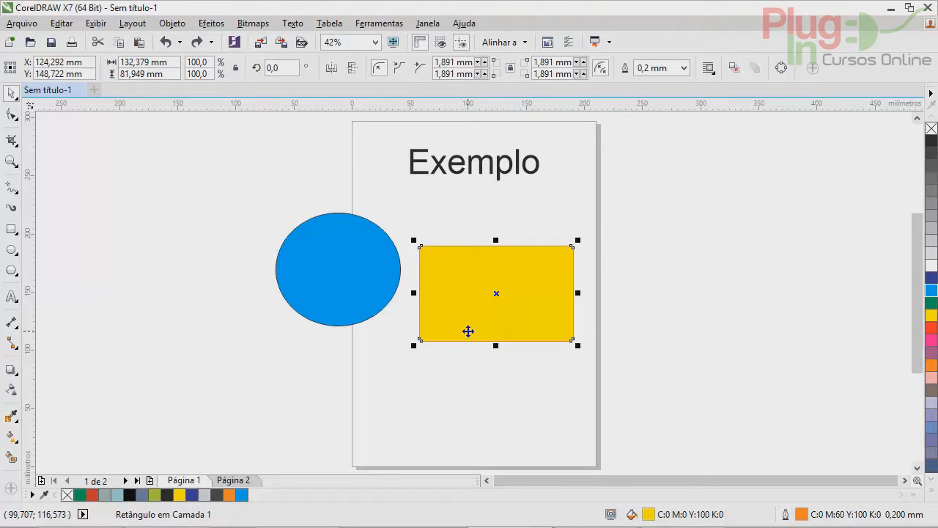
{"action": "right_click", "coordinate": [422, 292]}
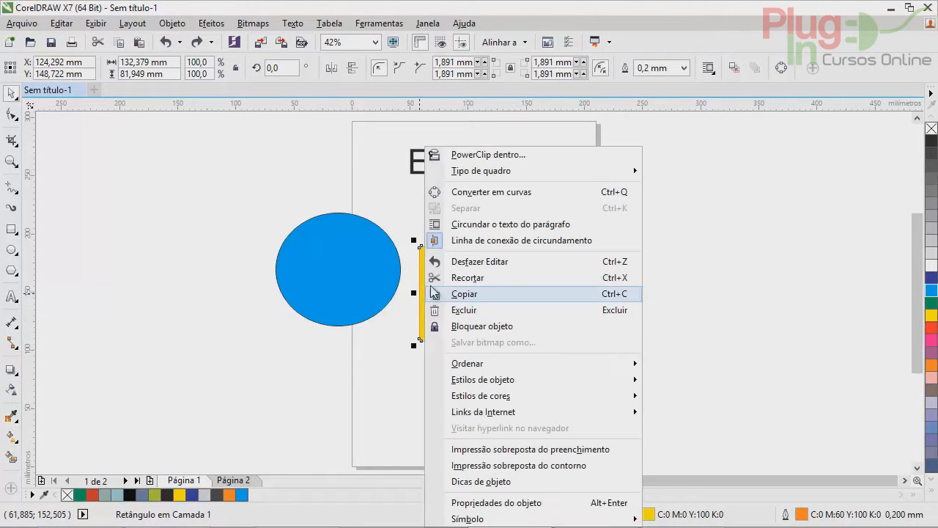
{"action": "left_click", "coordinate": [476, 193]}
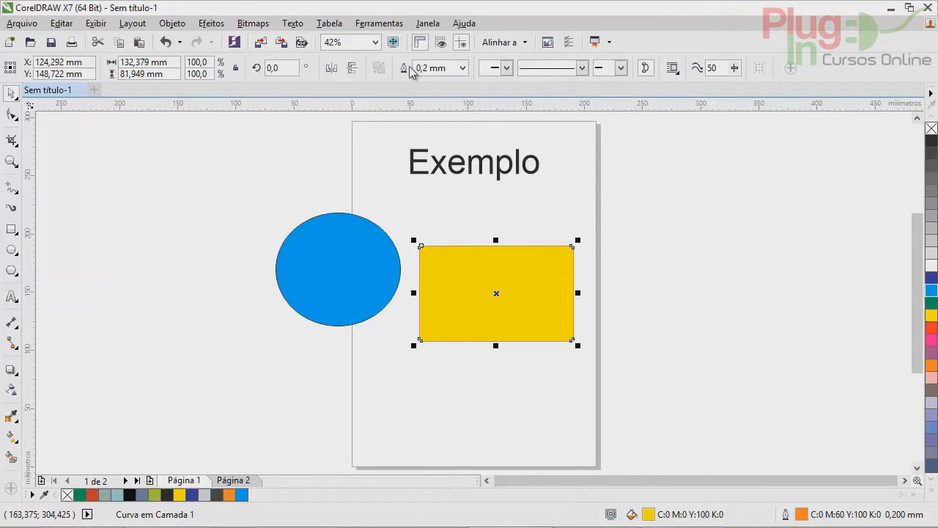
Step: Reshape the yellow curve into an irregular polygon by moving its two upper-right nodes apart and its upper-left corner outward
{"action": "left_click", "coordinate": [12, 115]}
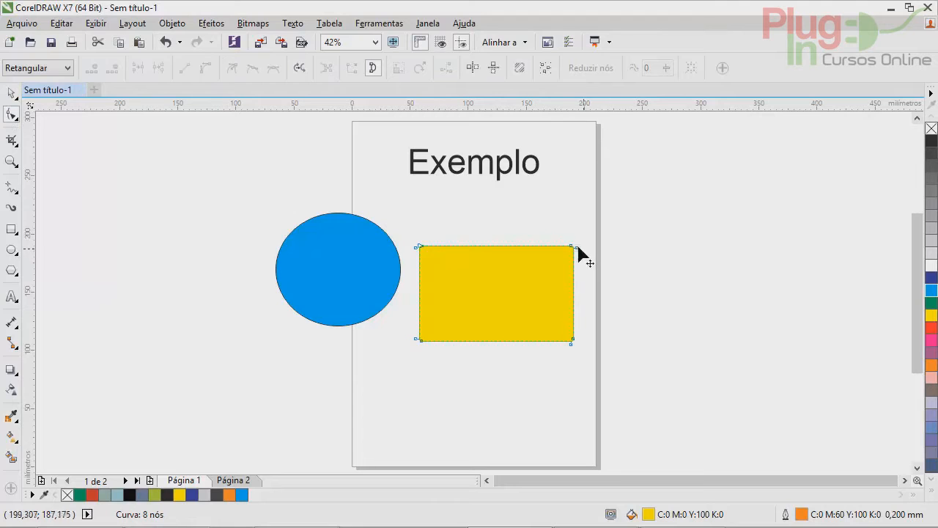
{"action": "left_click_drag", "start_coordinate": [569, 247], "coordinate": [521, 208]}
{"action": "left_click_drag", "start_coordinate": [573, 250], "coordinate": [584, 285]}
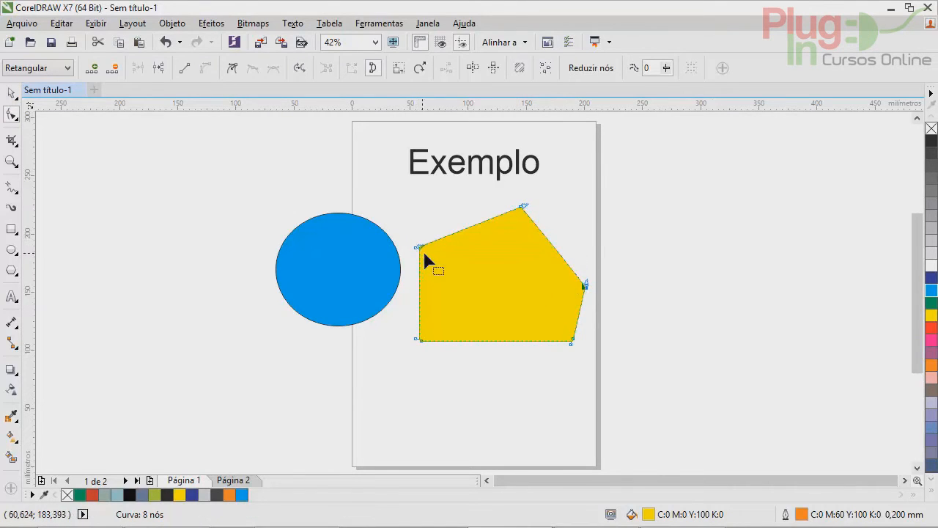
{"action": "left_click_drag", "start_coordinate": [419, 248], "coordinate": [397, 230]}
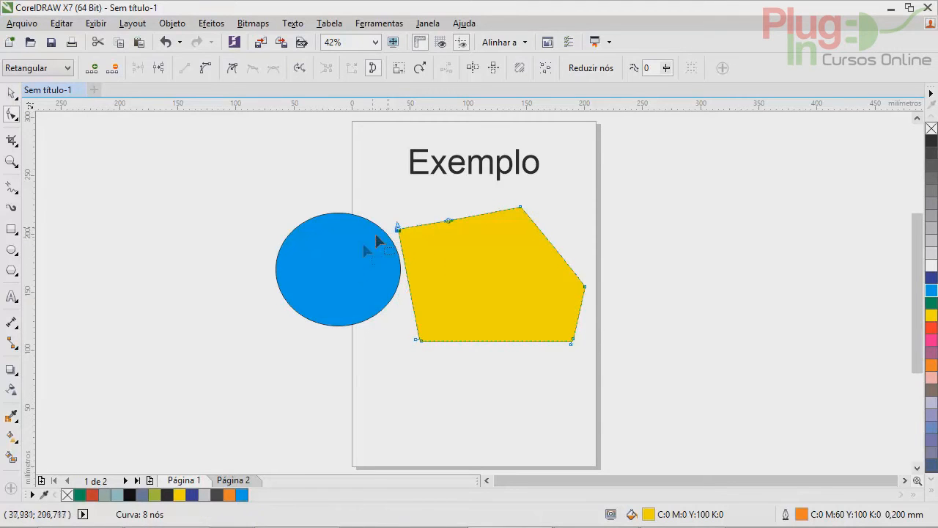
Step: Convert the blue ellipse to curves
{"action": "left_click", "coordinate": [340, 262]}
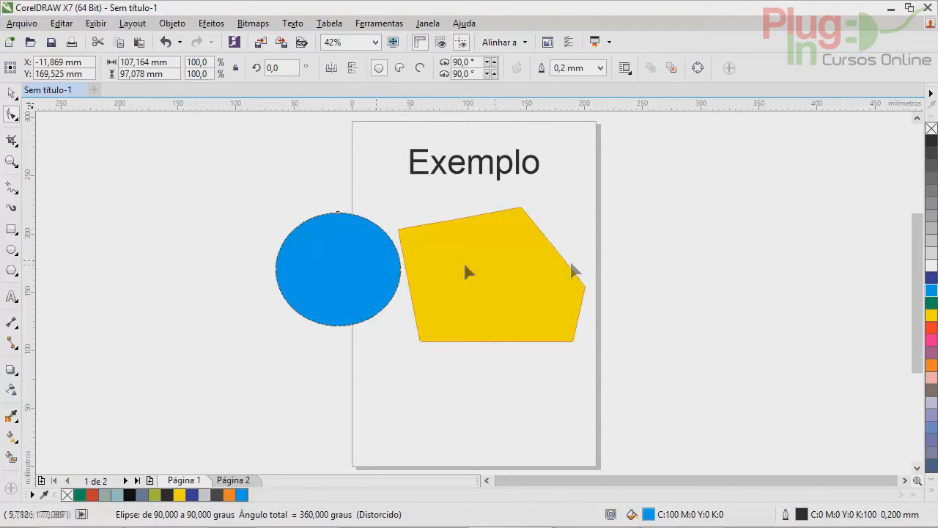
{"action": "right_click", "coordinate": [351, 273]}
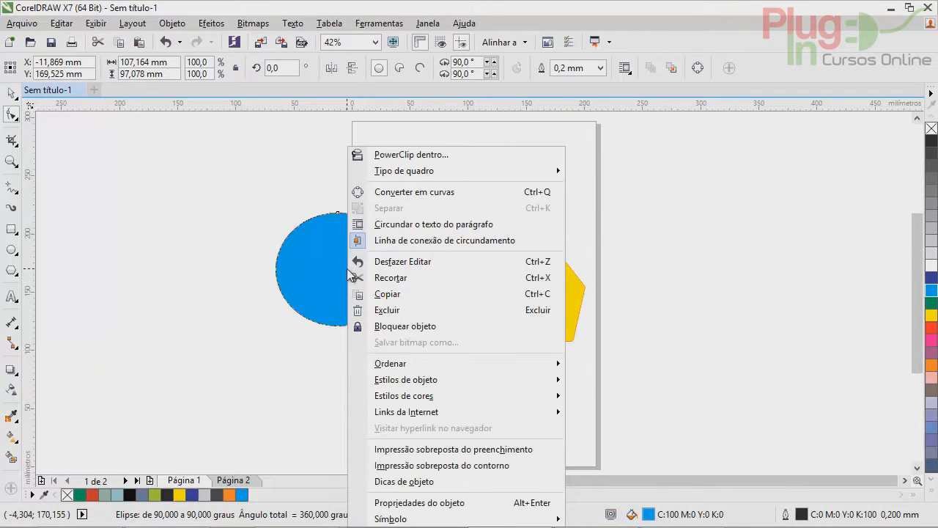
{"action": "left_click", "coordinate": [463, 193]}
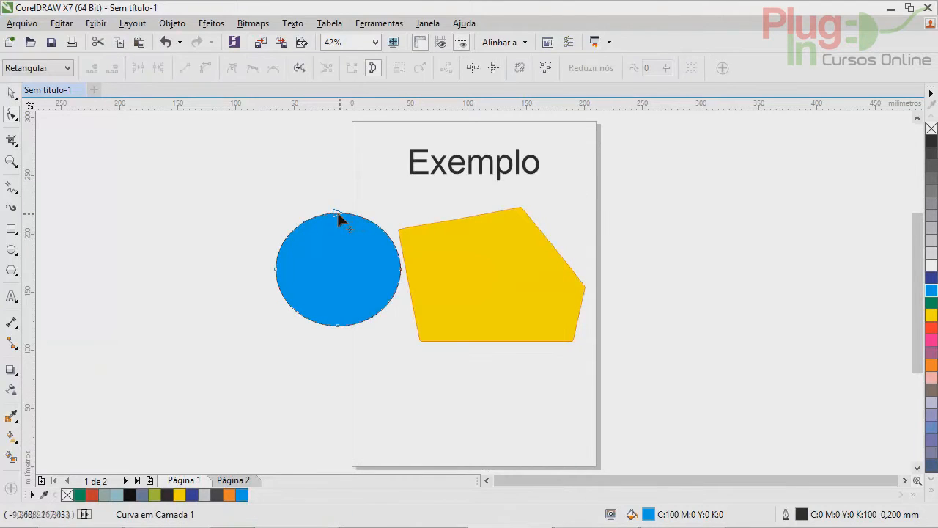
Step: Distort the blue curve into a long, slanted organic shape by moving its nodes, and reposition it lower beside the yellow shape
{"action": "left_click", "coordinate": [338, 214]}
{"action": "left_click_drag", "start_coordinate": [330, 210], "coordinate": [340, 269]}
{"action": "left_click", "coordinate": [278, 269]}
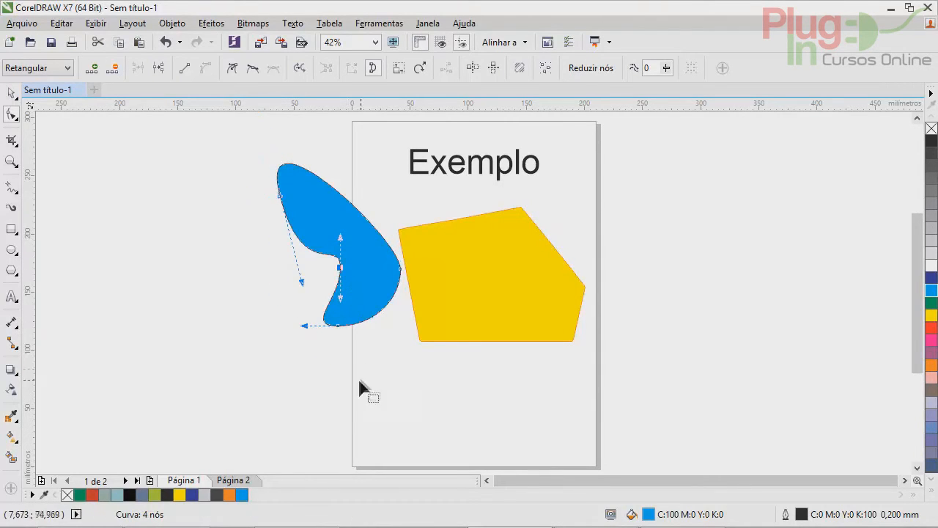
{"action": "left_click_drag", "start_coordinate": [340, 327], "coordinate": [375, 352]}
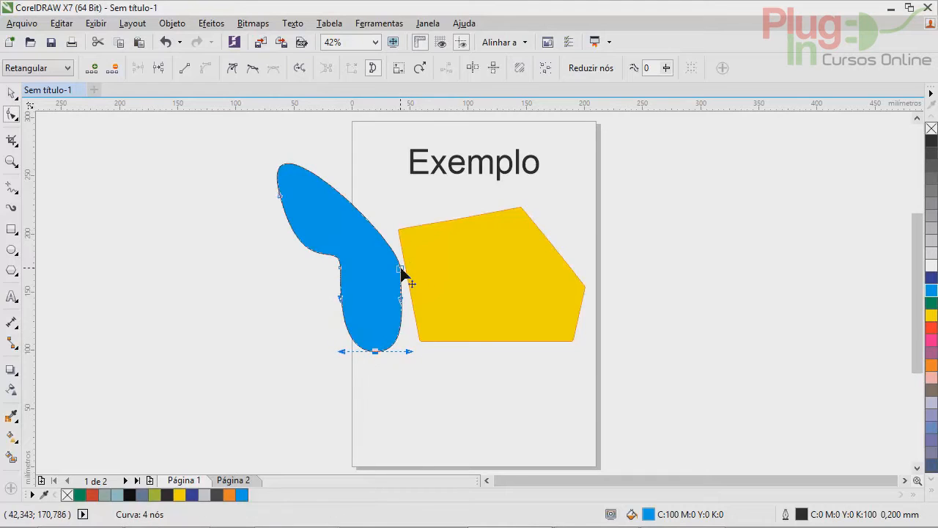
{"action": "left_click_drag", "start_coordinate": [401, 271], "coordinate": [383, 279]}
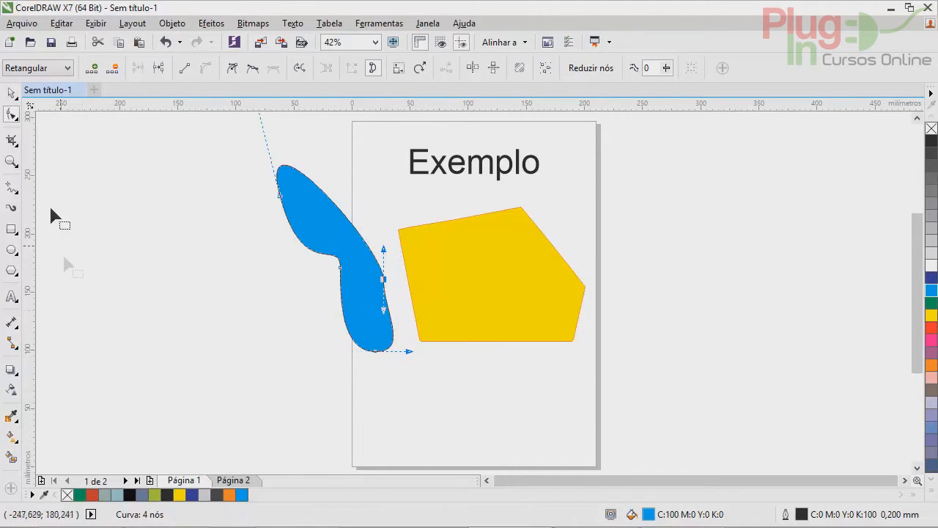
{"action": "left_click", "coordinate": [12, 94]}
{"action": "left_click_drag", "start_coordinate": [346, 235], "coordinate": [366, 296]}
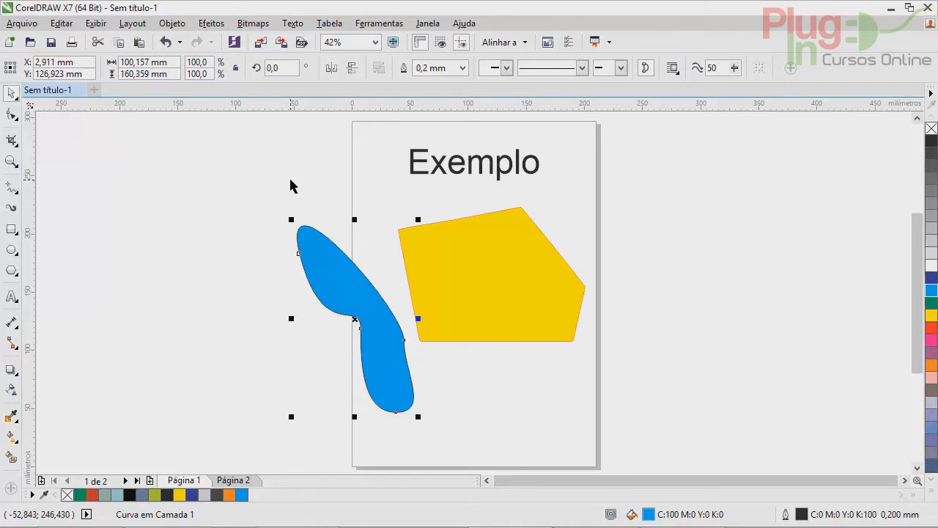
Step: Change the font of the "Exemplo" text to Freehand521 BT
{"action": "left_click", "coordinate": [479, 167]}
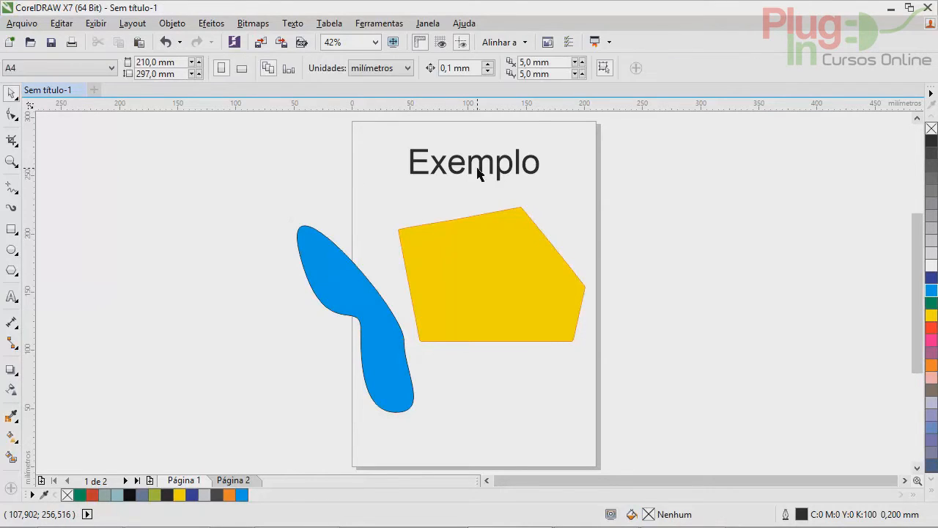
{"action": "left_click", "coordinate": [478, 167]}
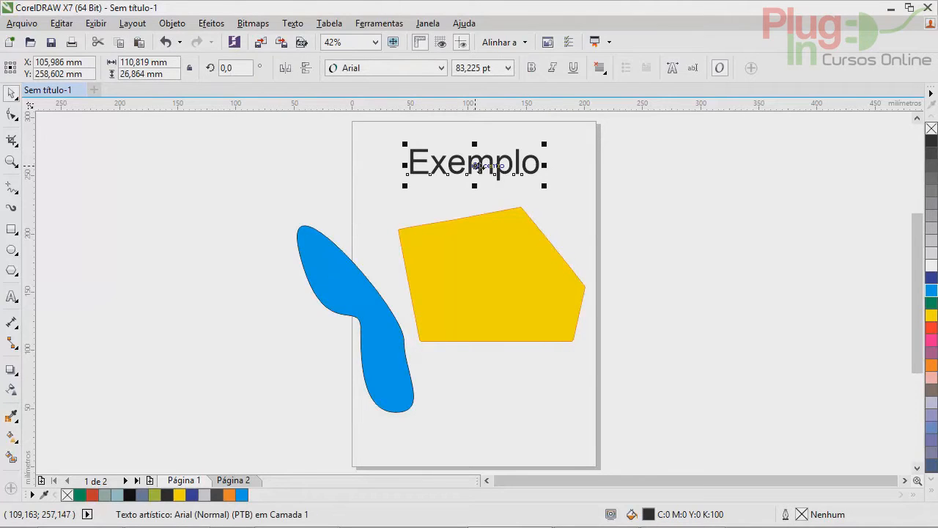
{"action": "left_click", "coordinate": [441, 68]}
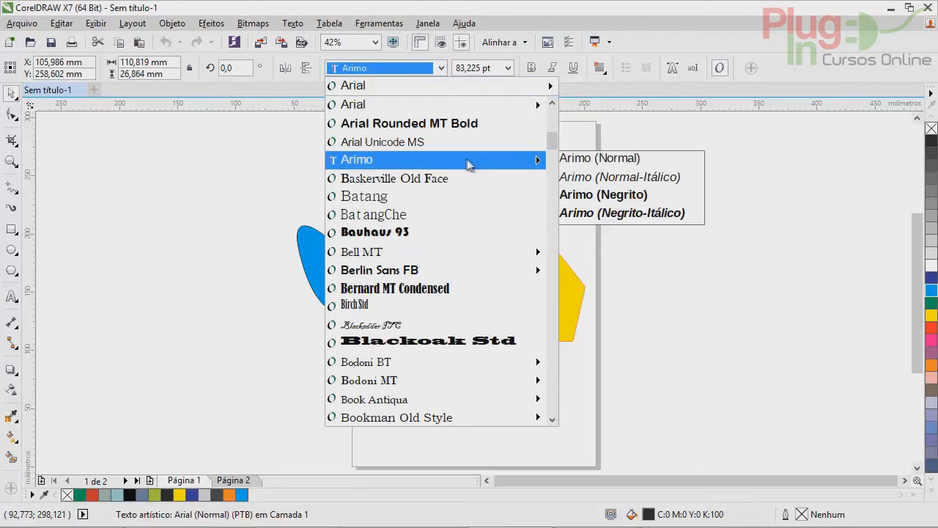
{"action": "scroll", "coordinate": [488, 193], "scroll_direction": "down", "scroll_amount": 5}
{"action": "scroll", "coordinate": [492, 193], "scroll_direction": "down", "scroll_amount": 8}
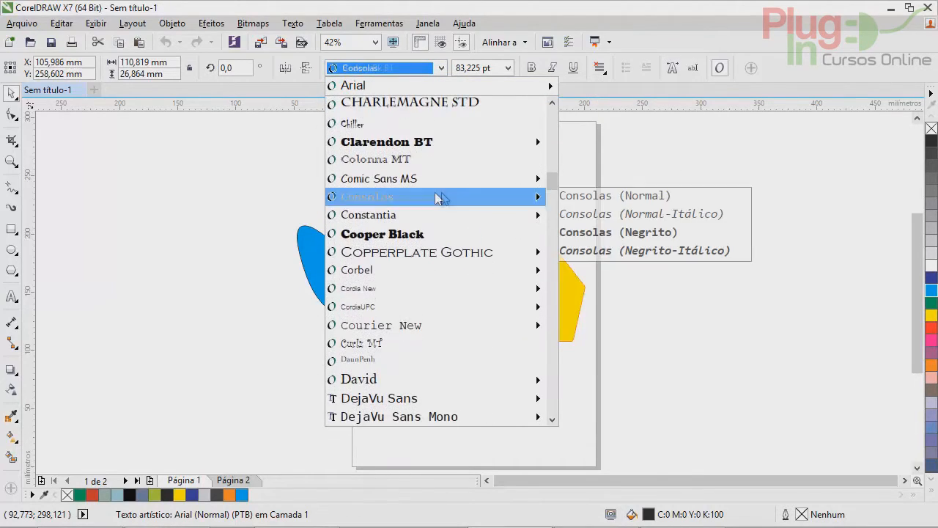
{"action": "scroll", "coordinate": [431, 192], "scroll_direction": "down", "scroll_amount": 3}
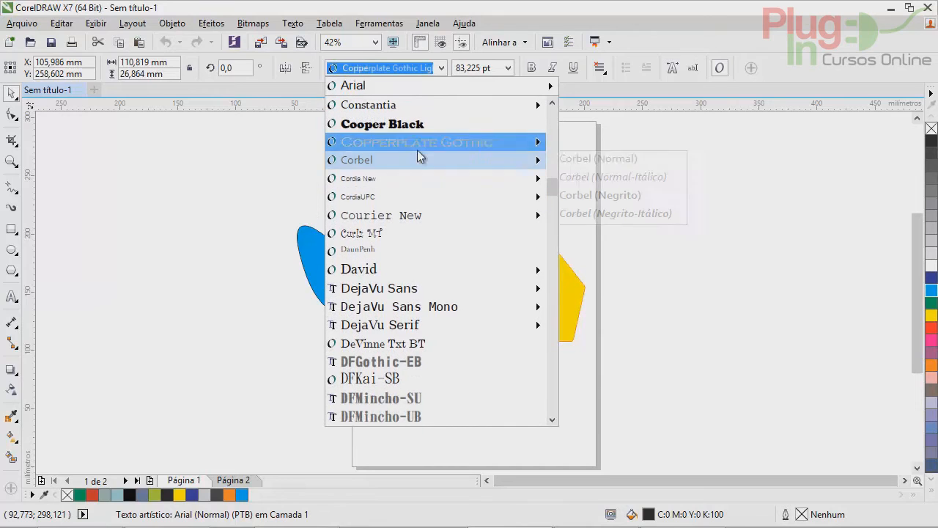
{"action": "mouse_move", "coordinate": [396, 162]}
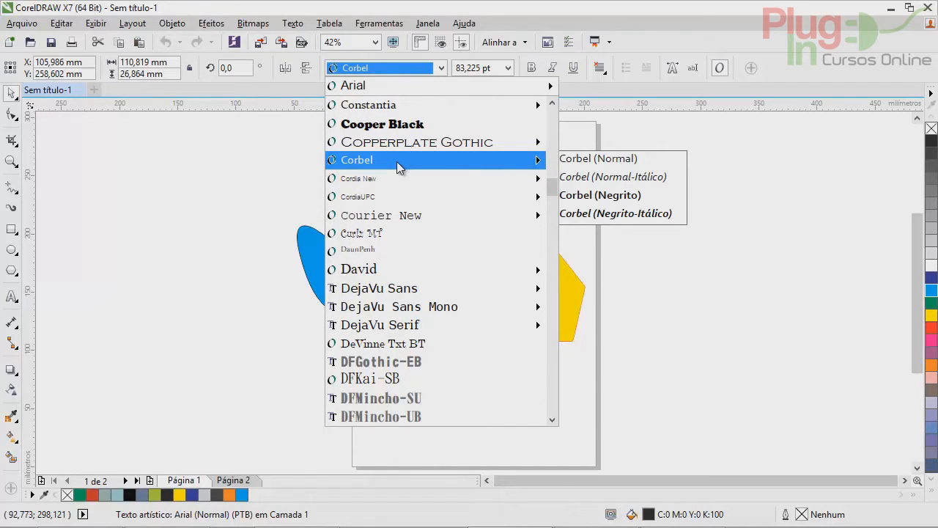
{"action": "scroll", "coordinate": [397, 161], "scroll_direction": "down", "scroll_amount": 6}
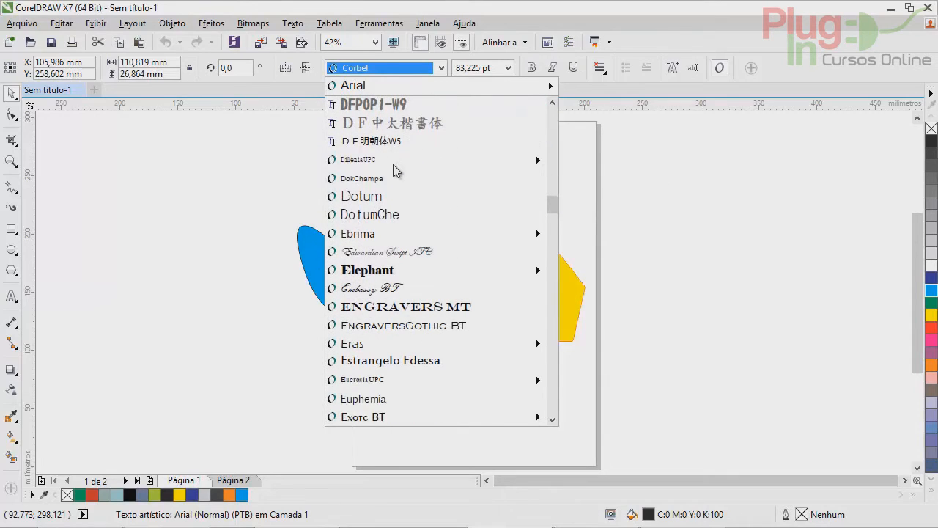
{"action": "scroll", "coordinate": [393, 272], "scroll_direction": "down", "scroll_amount": 3}
{"action": "scroll", "coordinate": [394, 272], "scroll_direction": "down", "scroll_amount": 3}
{"action": "scroll", "coordinate": [394, 272], "scroll_direction": "down", "scroll_amount": 3}
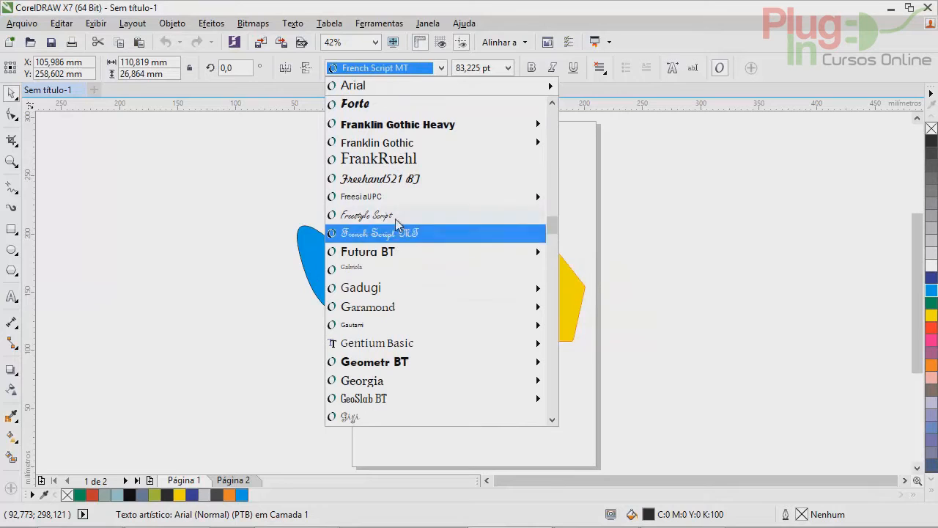
{"action": "left_click", "coordinate": [415, 178]}
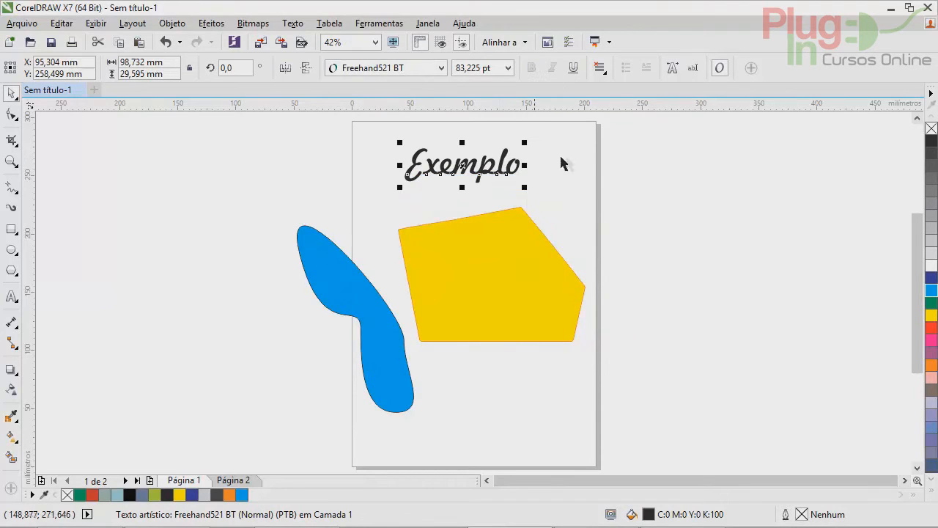
{"action": "left_click", "coordinate": [533, 158]}
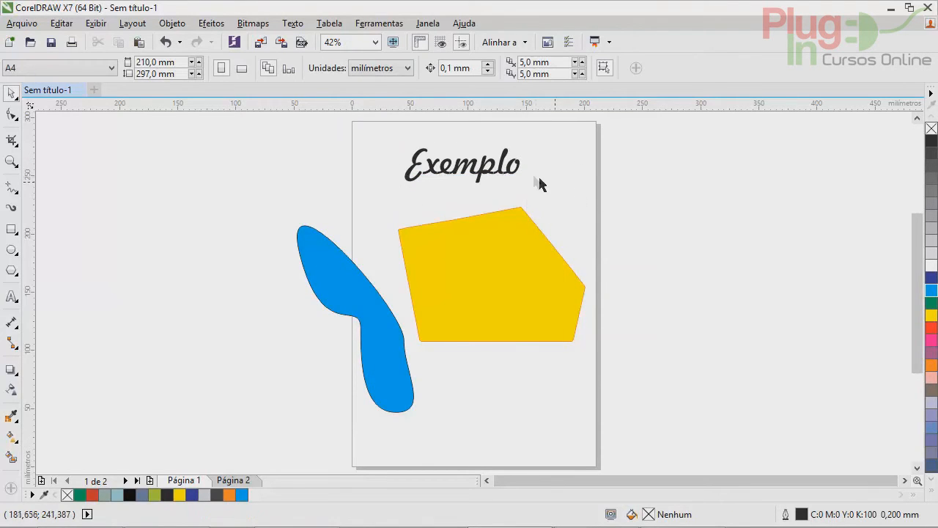
Step: Select all text in the document and convert the "Exemplo" artistic text to curves
{"action": "left_click", "coordinate": [506, 173]}
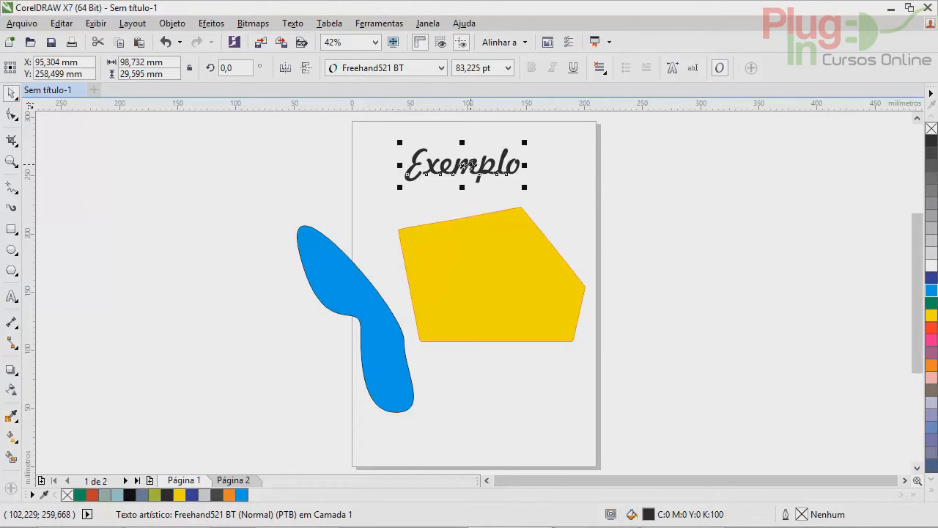
{"action": "left_click", "coordinate": [63, 24]}
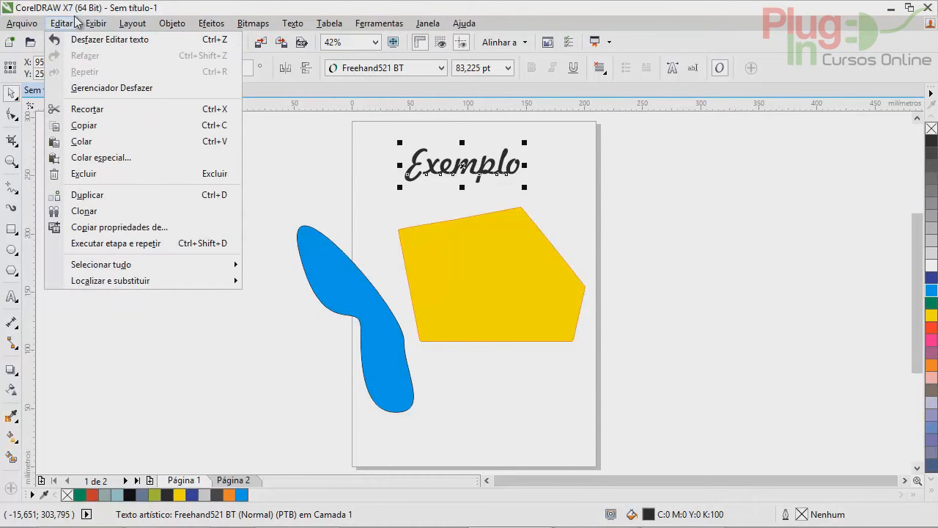
{"action": "mouse_move", "coordinate": [96, 265]}
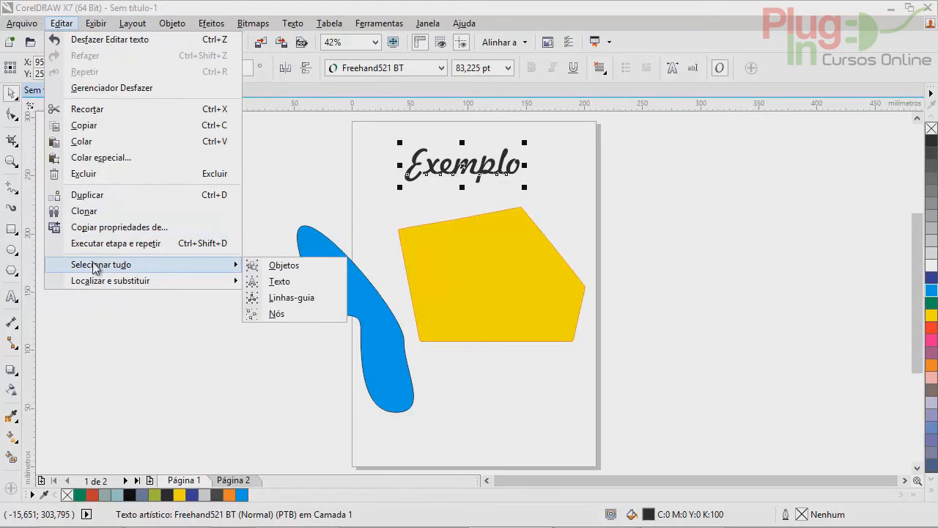
{"action": "left_click", "coordinate": [292, 283]}
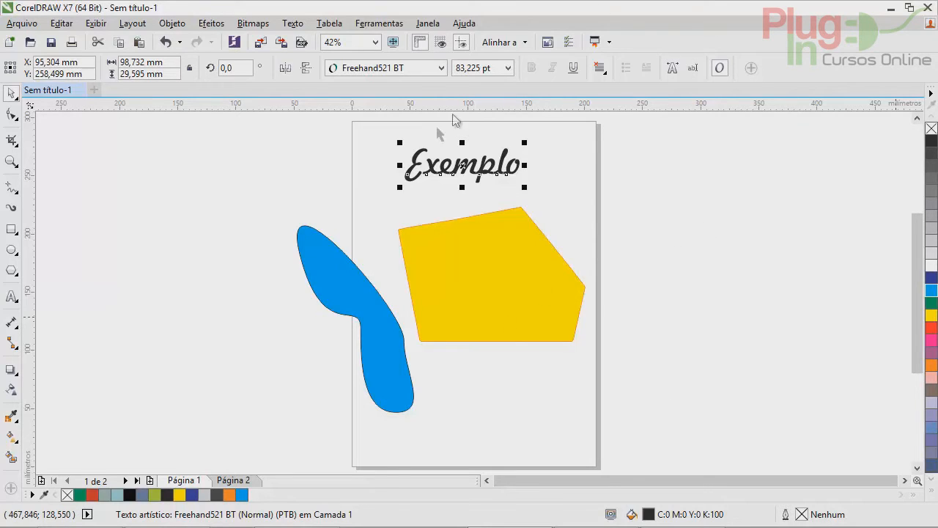
{"action": "right_click", "coordinate": [477, 173]}
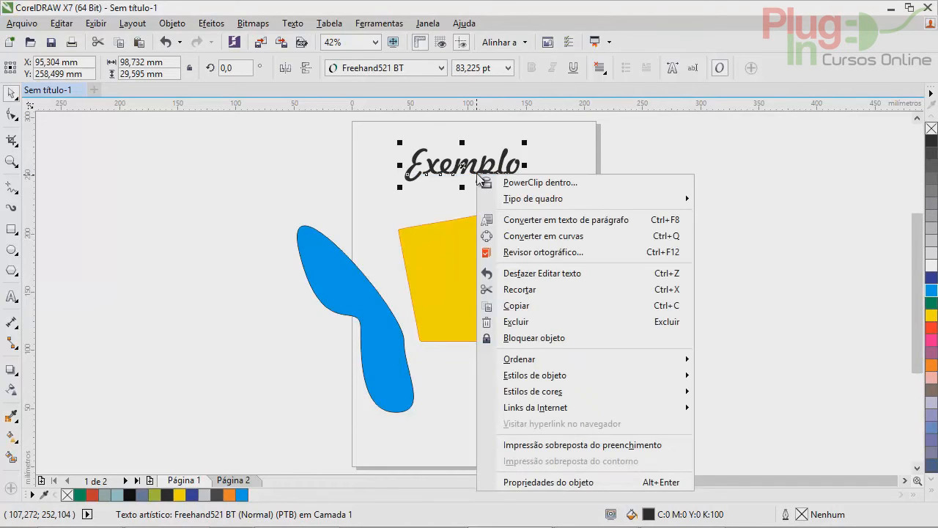
{"action": "left_click", "coordinate": [522, 236]}
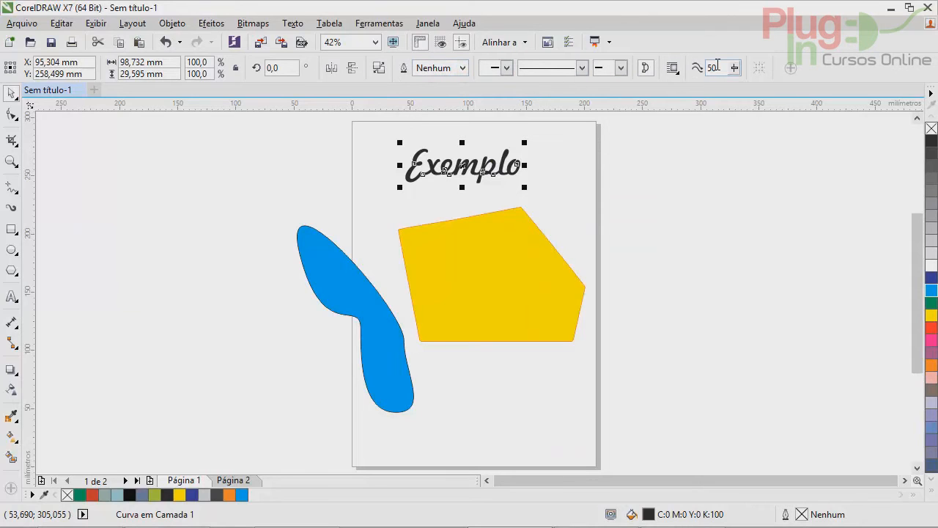
Step: Examine the nodes of the converted "Exemplo" curve up close and the object commands available for it
{"action": "scroll", "coordinate": [429, 183], "scroll_direction": "up", "scroll_amount": 2}
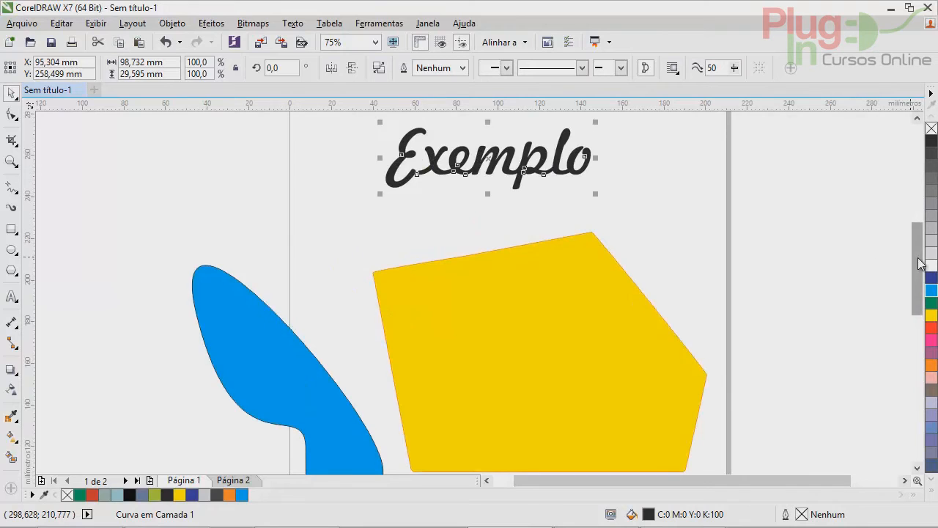
{"action": "scroll", "coordinate": [921, 247], "scroll_direction": "up", "scroll_amount": 3}
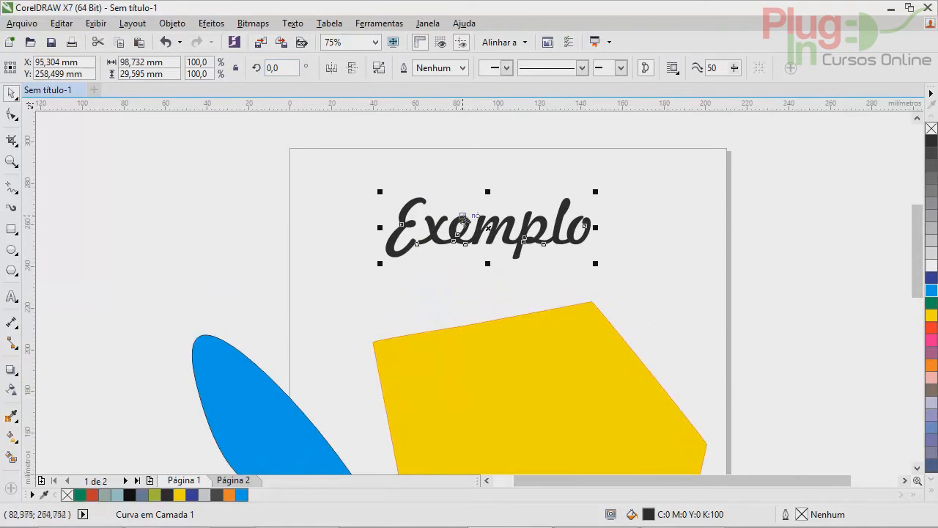
{"action": "right_click", "coordinate": [481, 230]}
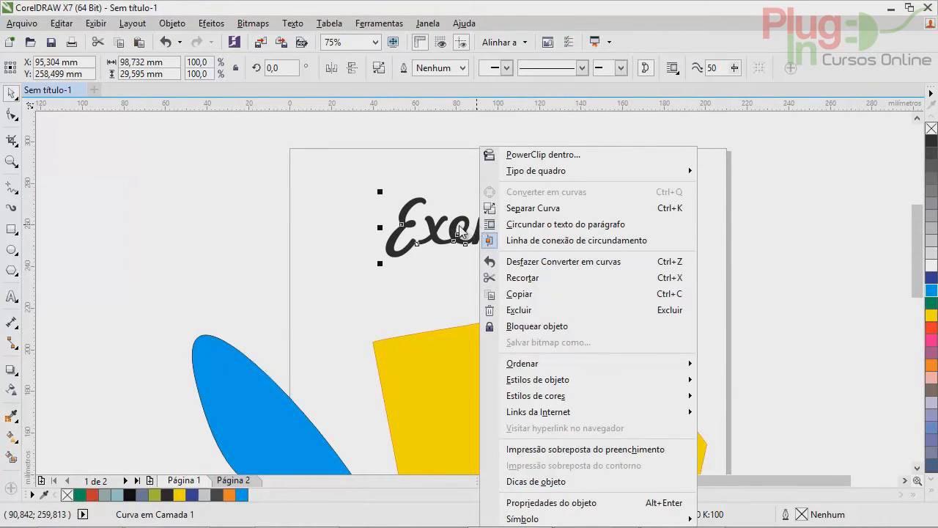
{"action": "left_click", "coordinate": [462, 231]}
{"action": "left_click", "coordinate": [578, 224]}
{"action": "left_click", "coordinate": [561, 221]}
{"action": "right_click", "coordinate": [562, 222]}
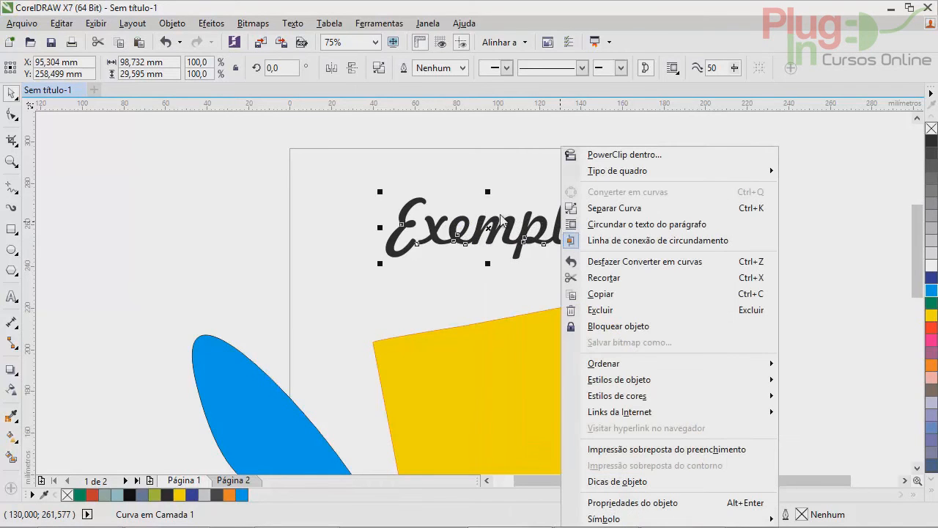
{"action": "left_click", "coordinate": [343, 240]}
{"action": "left_click", "coordinate": [680, 256]}
Step: Give the "Exemplo" curve a dark blue fill (C:100 M:100 Y:0 K:0) and a green outline (C:100 M:0 Y:100 K:0)
{"action": "left_click", "coordinate": [508, 227]}
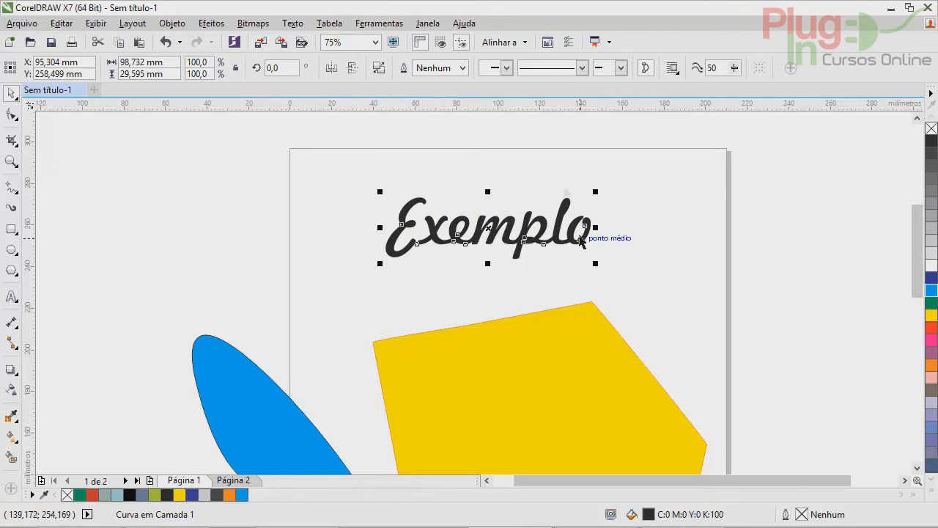
{"action": "left_click", "coordinate": [933, 285]}
{"action": "right_click", "coordinate": [933, 303]}
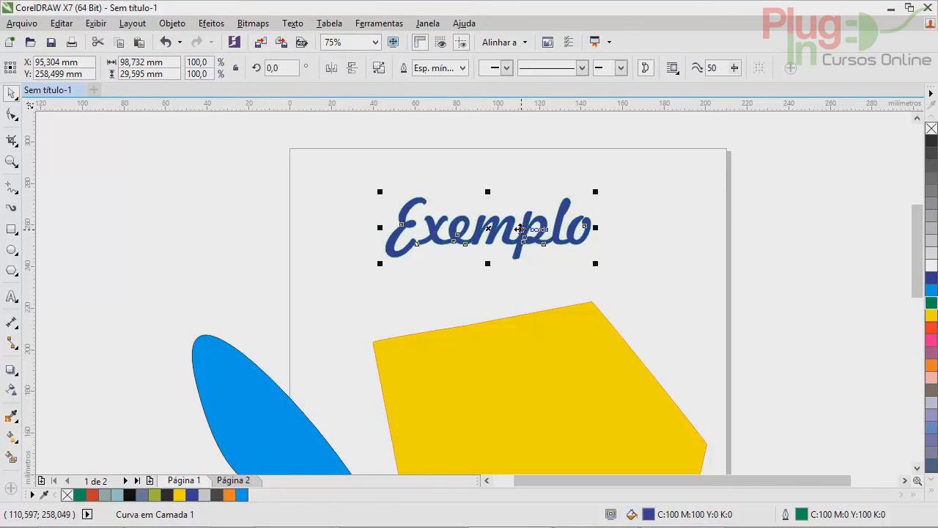
Step: Draw a curved 10 mm wide artistic media stroke from beside the page onto the yellow shape, and delete it
{"action": "left_click", "coordinate": [10, 209]}
{"action": "mouse_move", "coordinate": [162, 233]}
{"action": "left_mouse_down"}
{"action": "mouse_move", "coordinate": [286, 260]}
{"action": "mouse_move", "coordinate": [463, 377]}
{"action": "left_mouse_up"}
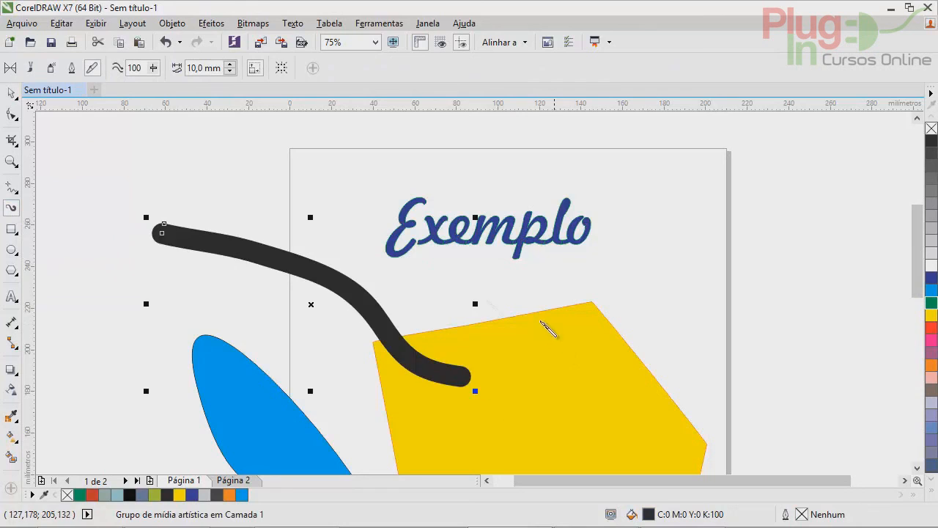
{"action": "right_click", "coordinate": [221, 254]}
{"action": "left_click", "coordinate": [216, 238]}
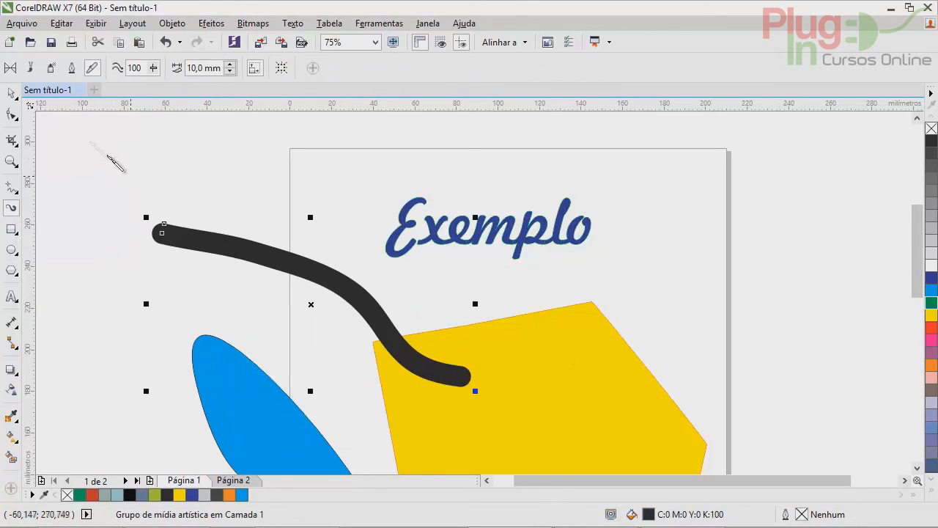
{"action": "left_click", "coordinate": [12, 93]}
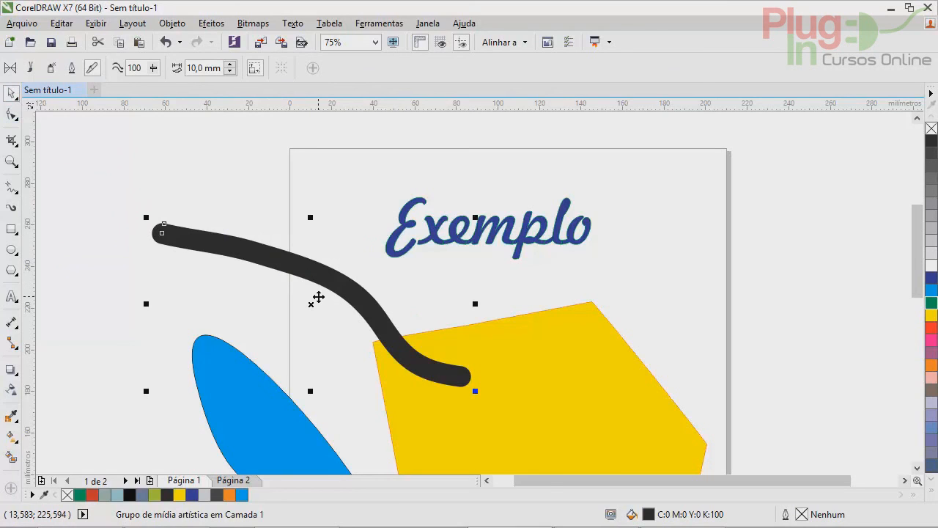
{"action": "key", "text": "Delete"}
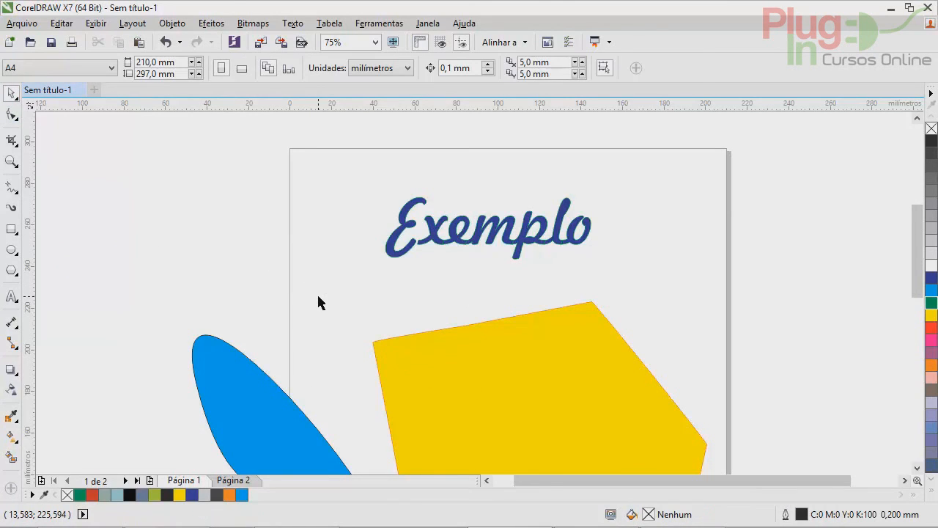